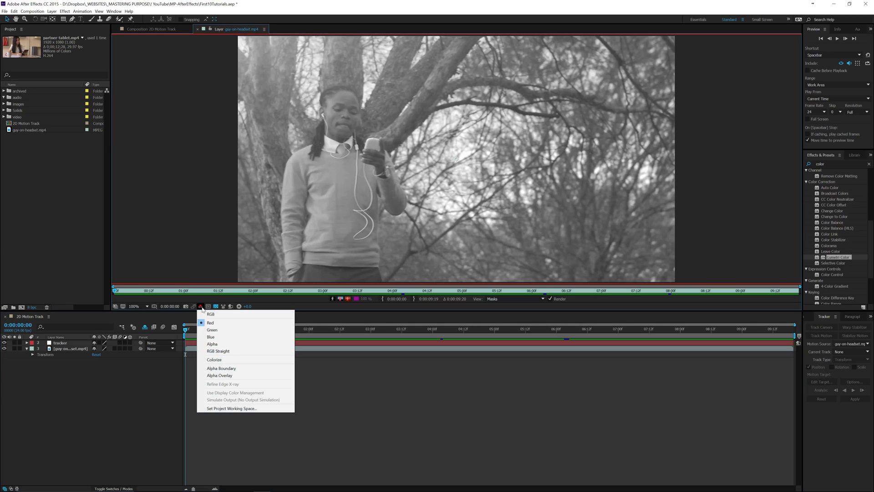
# Step: Switch the Layer viewer channel display back to RGB and select the headset and tracker layers
pyautogui.click(206, 315)
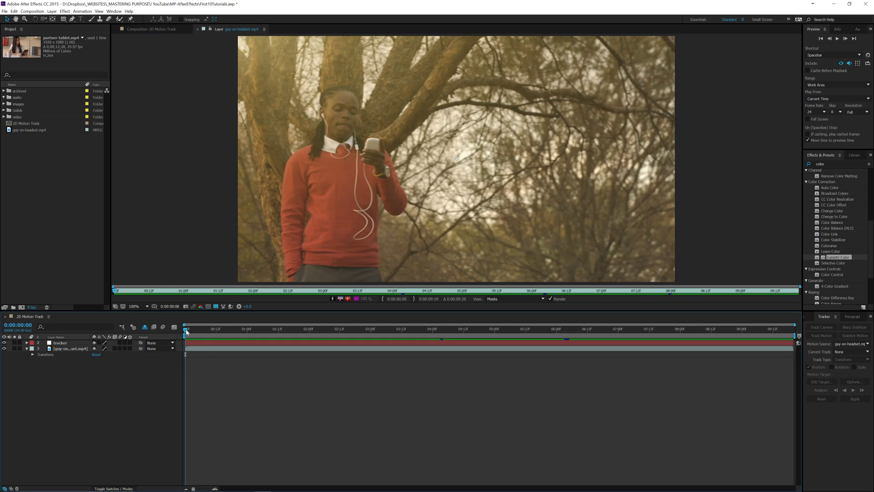
pyautogui.moveTo(187, 330); pyautogui.dragTo(47, 381)
pyautogui.click(67, 349)
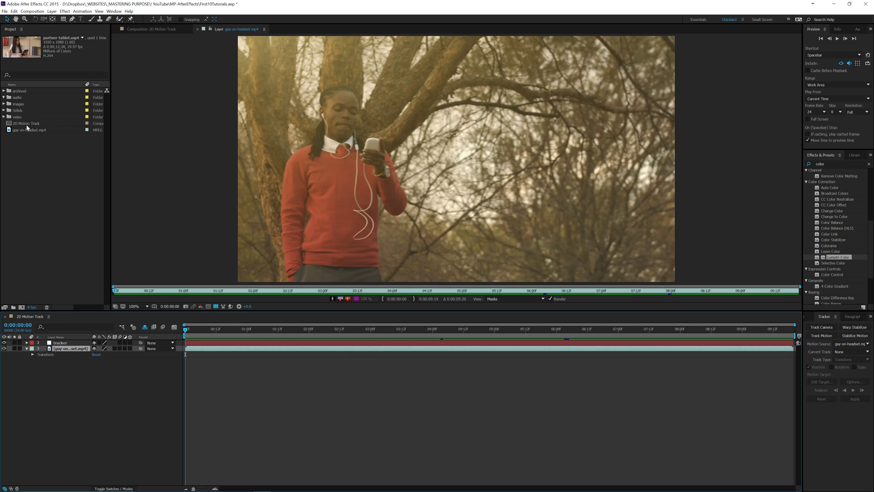
pyautogui.click(66, 344)
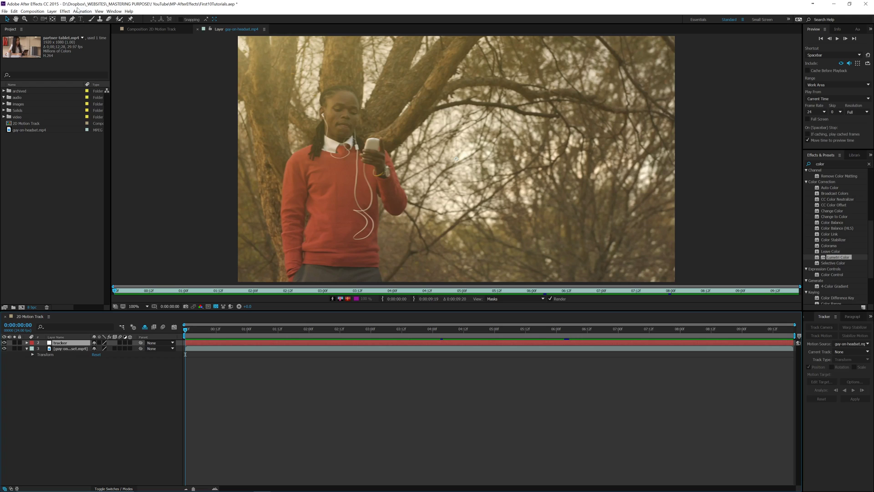
# Step: Select the guy-on-headset layer as the clip to track, creating no new layer
pyautogui.click(52, 11)
pyautogui.moveTo(150, 19)
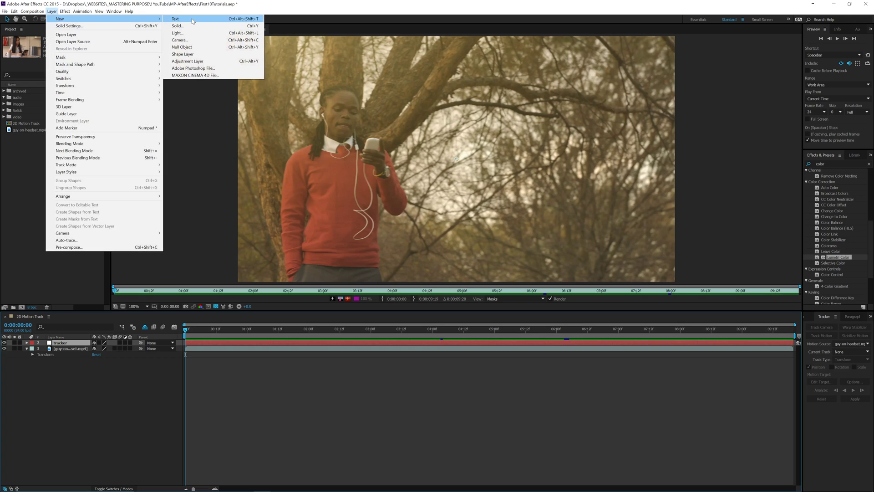
pyautogui.click(90, 385)
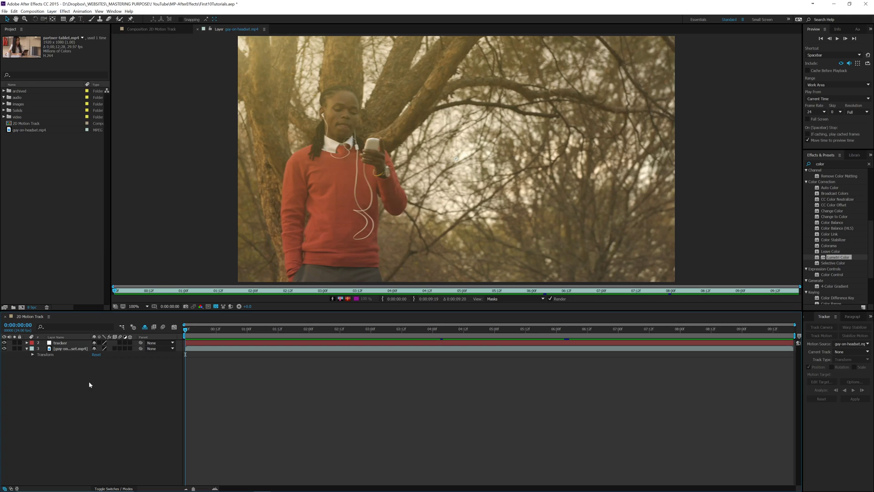
pyautogui.click(66, 344)
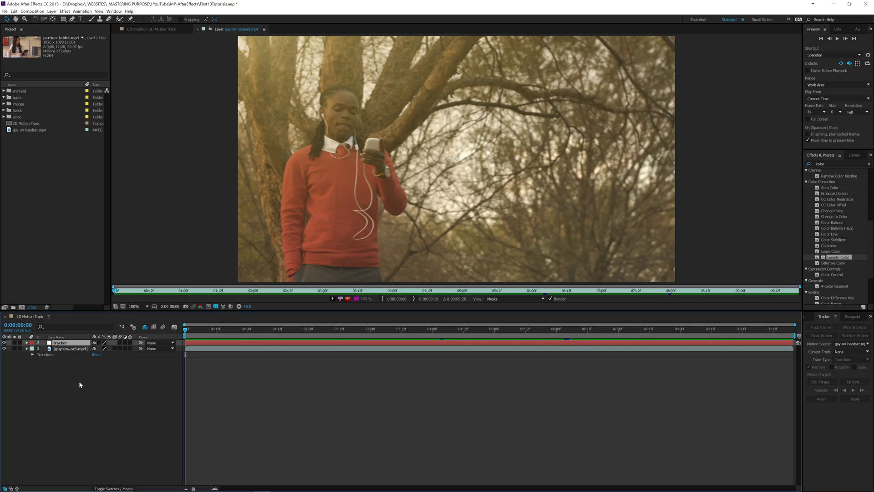
pyautogui.click(70, 348)
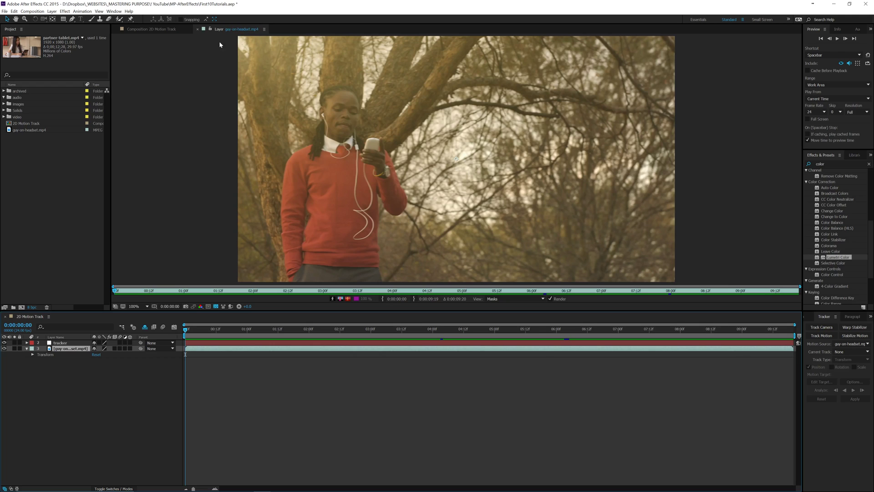
# Step: Create Tracker 1 on the guy-on-headset clip with Track Motion
pyautogui.click(146, 29)
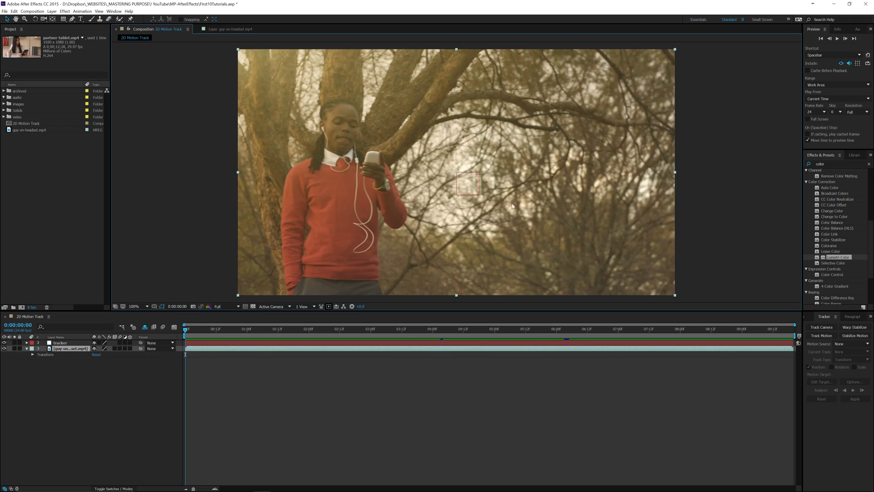
pyautogui.click(222, 28)
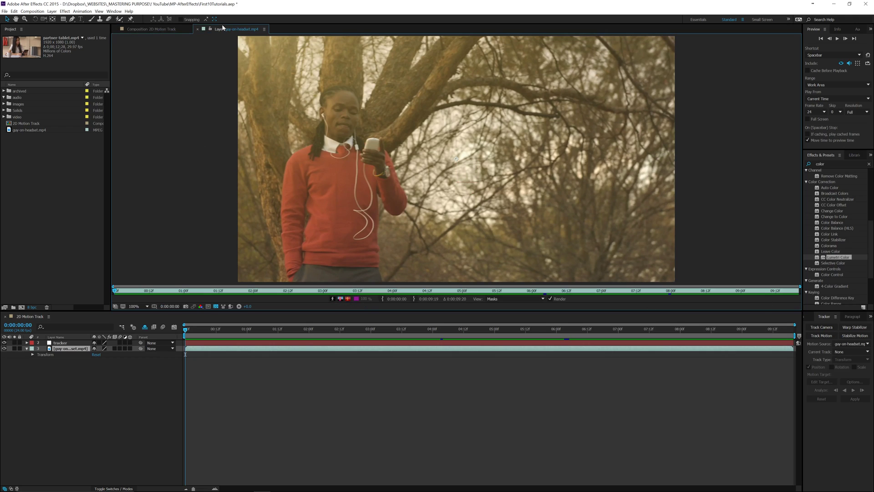
pyautogui.click(811, 337)
pyautogui.click(114, 12)
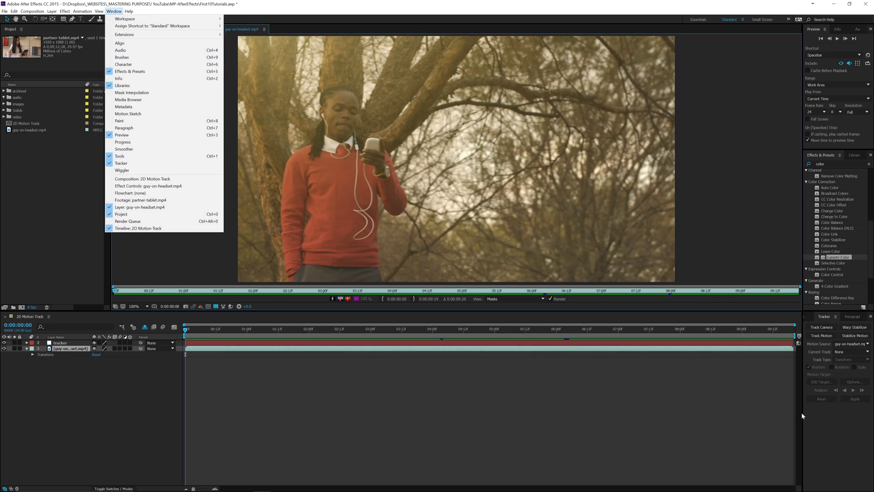
pyautogui.click(824, 407)
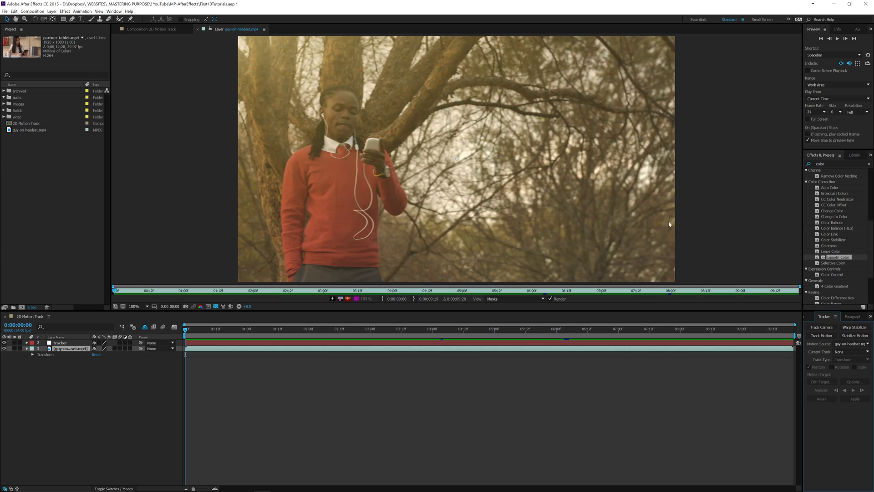
pyautogui.click(831, 337)
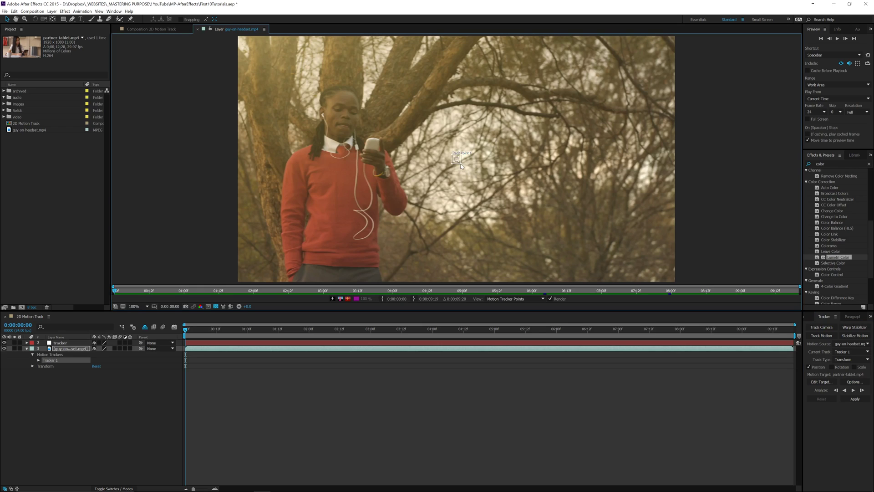
# Step: Widen Track Point 1's search region and move it onto the branches right of the head, checking at 0:00:00:16
pyautogui.moveTo(461, 163); pyautogui.dragTo(474, 176)
pyautogui.click(459, 162)
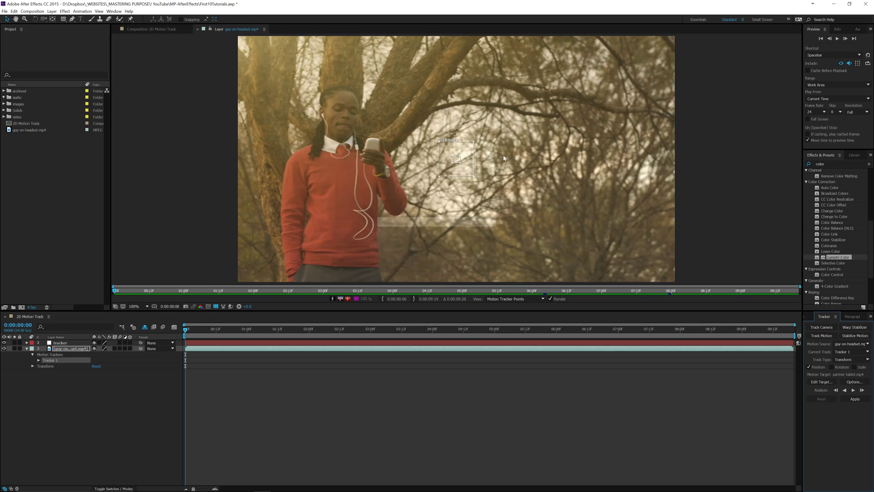
pyautogui.moveTo(458, 163); pyautogui.dragTo(449, 128)
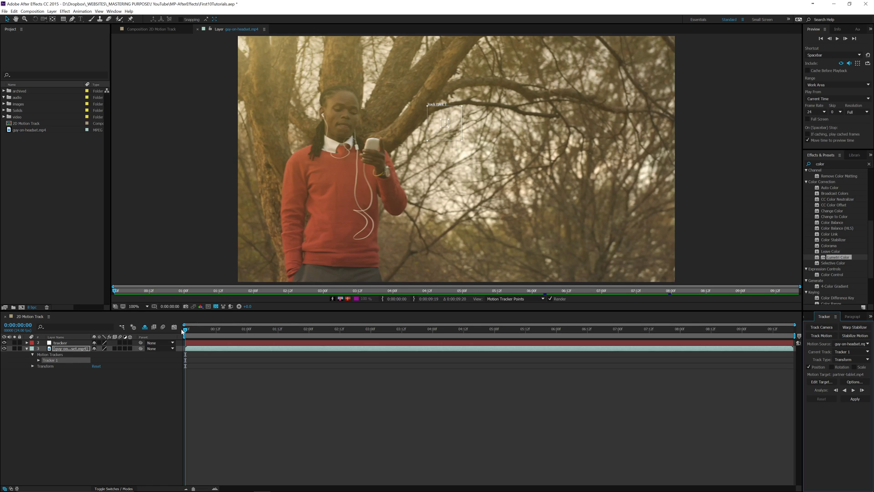
pyautogui.moveTo(185, 332); pyautogui.dragTo(227, 337)
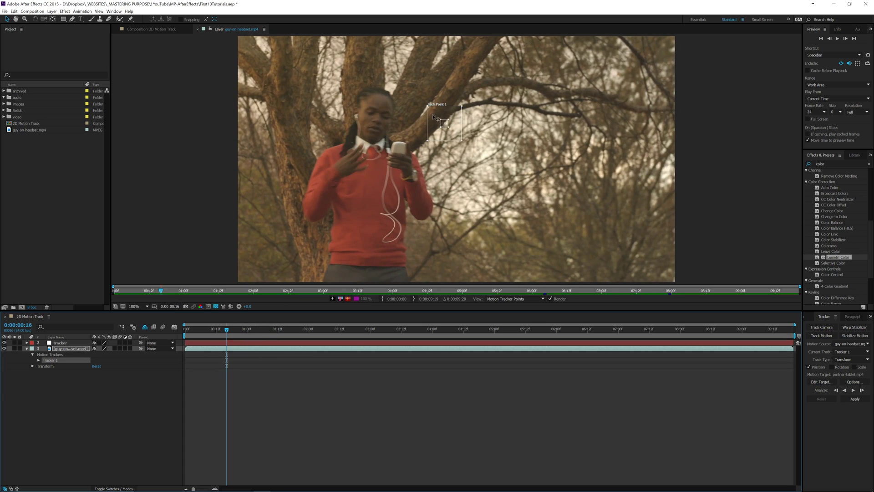
pyautogui.moveTo(444, 123)
pyautogui.mouseDown()
pyautogui.moveTo(459, 122)
pyautogui.moveTo(453, 146)
pyautogui.moveTo(450, 138)
pyautogui.mouseUp()
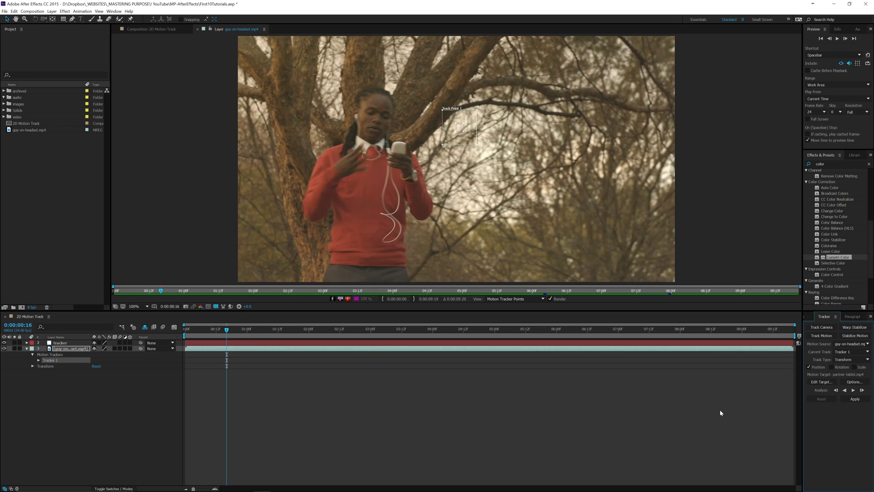
# Step: Keep Tracker 1 as the current track and set its motion target to Layer '2. tracker'
pyautogui.click(850, 352)
pyautogui.click(847, 356)
pyautogui.click(833, 384)
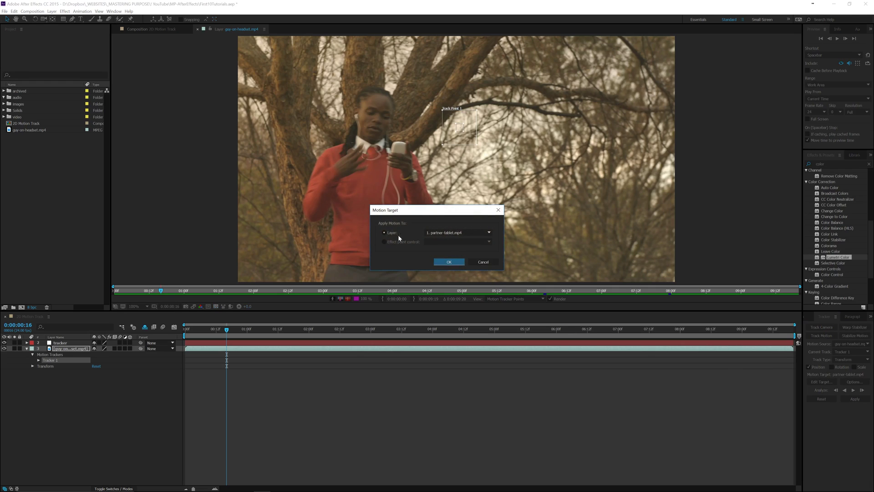
pyautogui.click(451, 233)
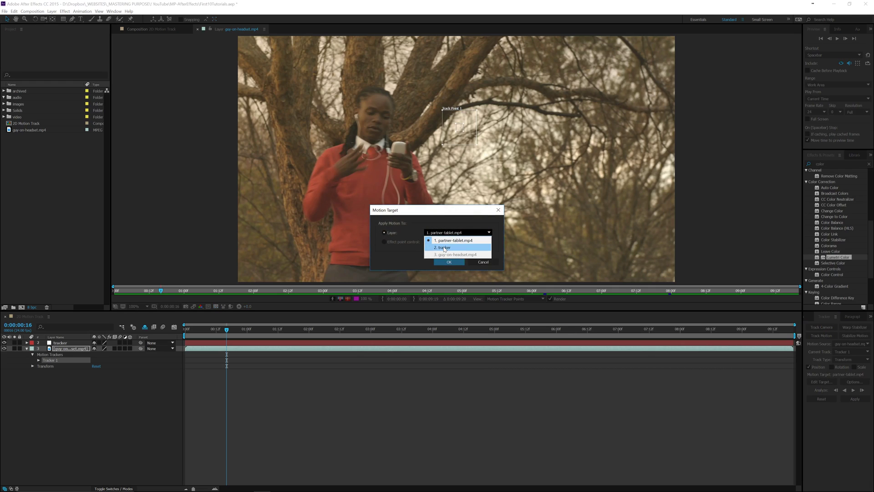
pyautogui.click(445, 248)
pyautogui.click(436, 258)
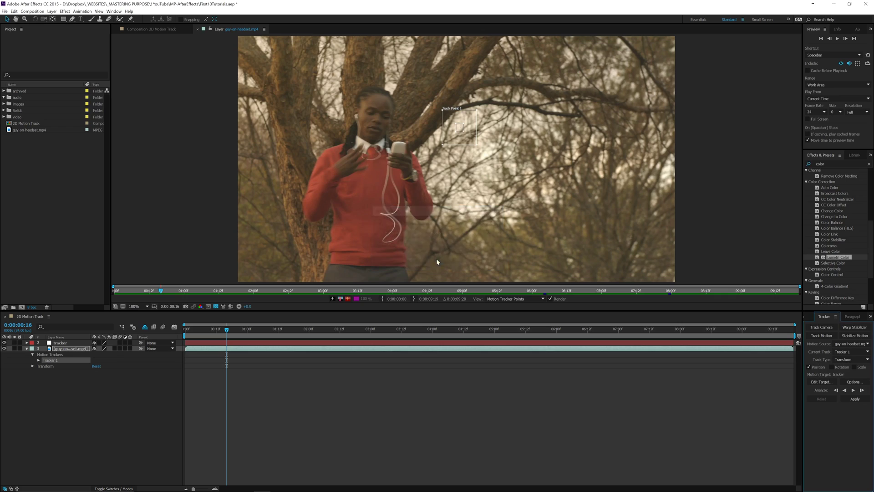
# Step: Analyze Track Point 1 forward to 0:00:03:23 and apply it to the tracker layer in X and Y
pyautogui.click(854, 391)
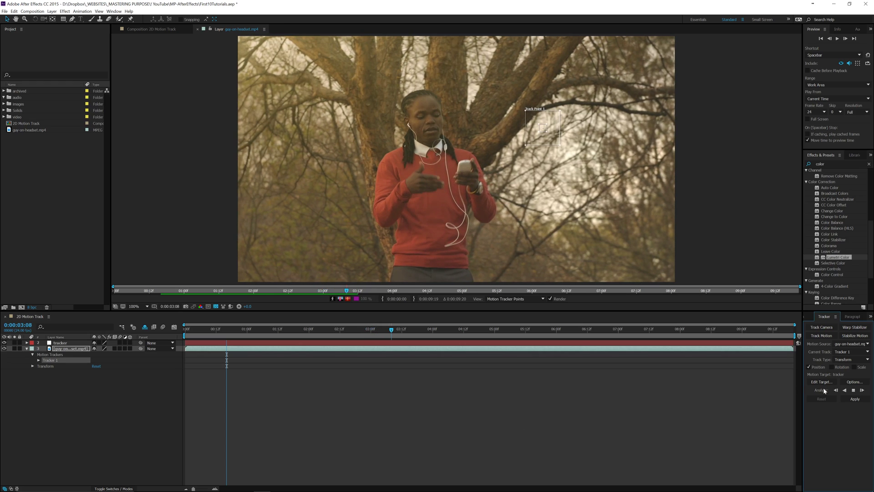
pyautogui.click(854, 390)
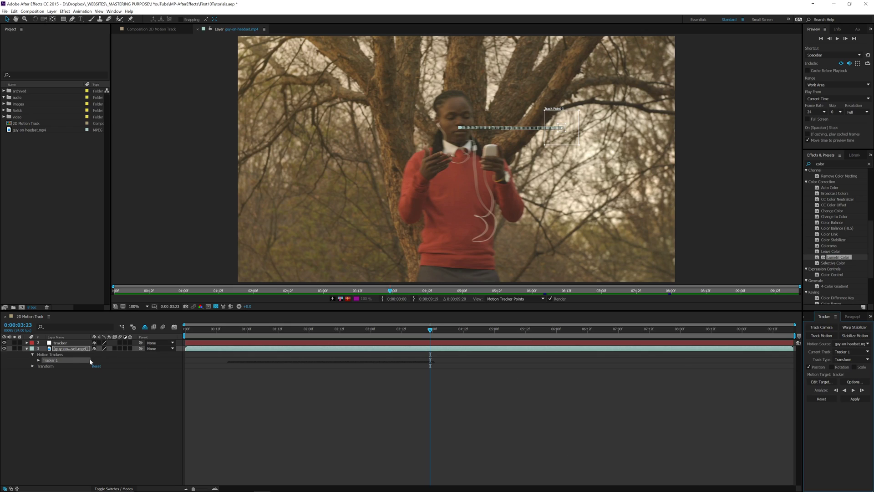
pyautogui.click(855, 399)
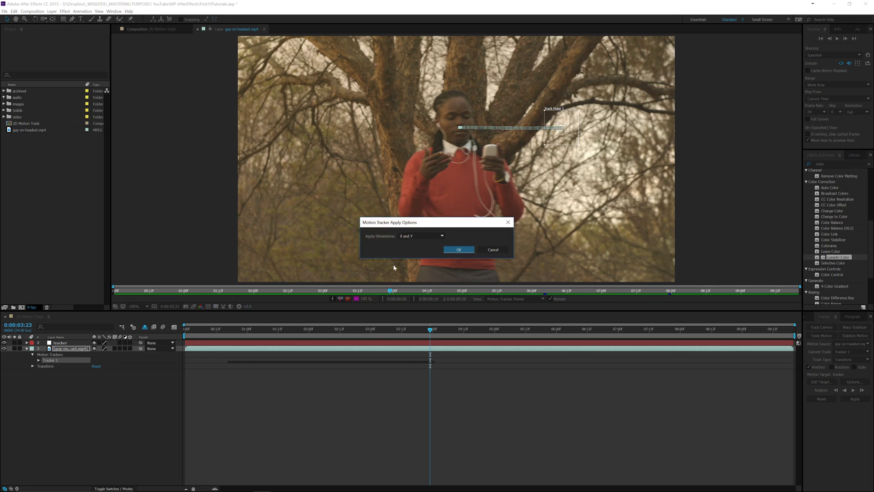
pyautogui.click(459, 249)
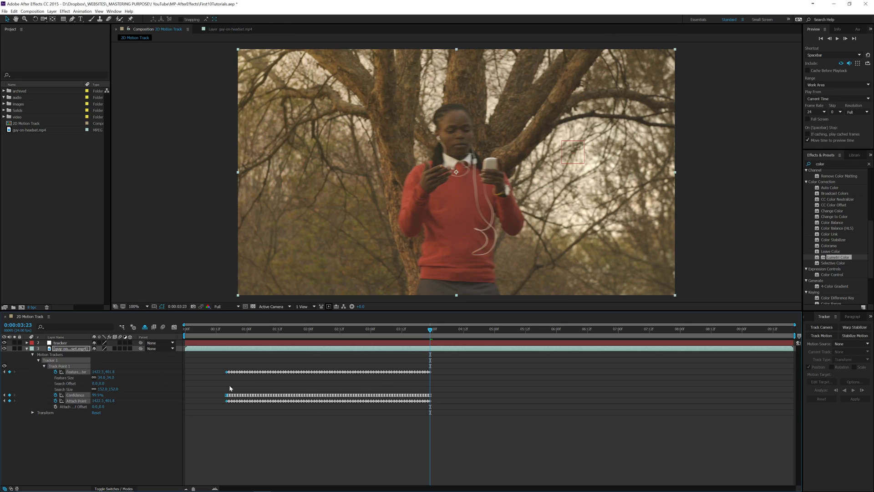
pyautogui.click(39, 360)
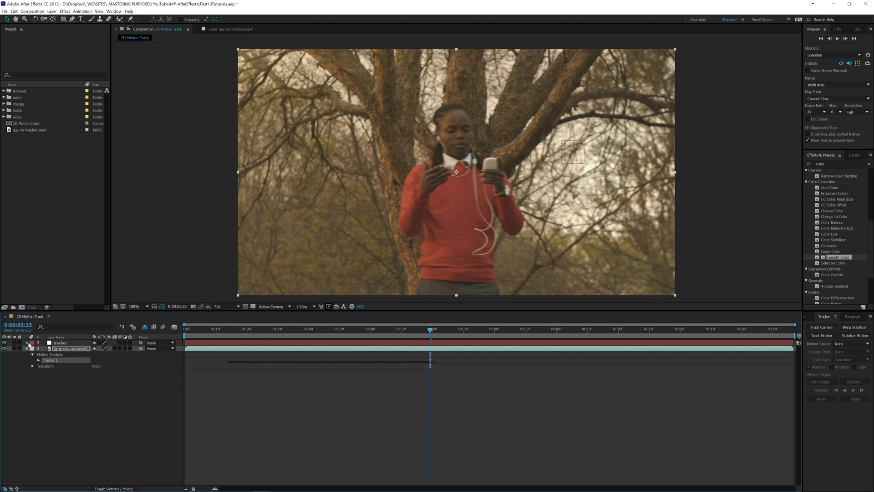
pyautogui.click(26, 343)
pyautogui.click(64, 344)
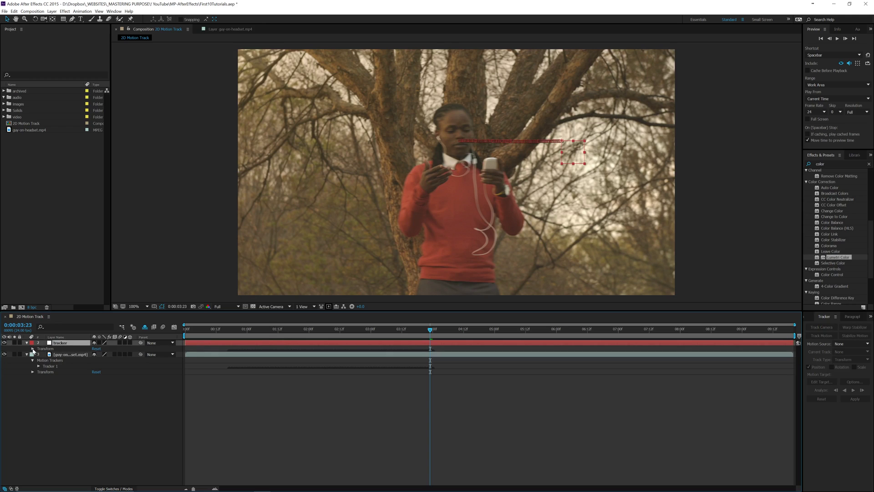
pyautogui.click(33, 349)
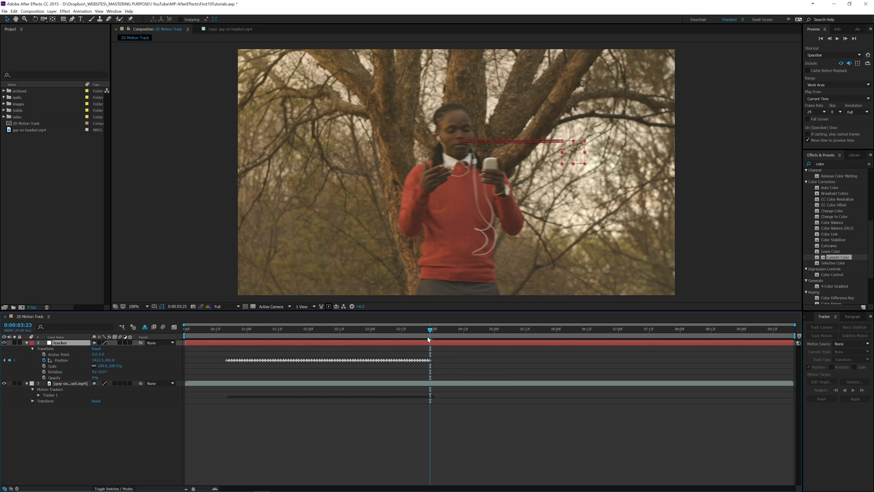
pyautogui.moveTo(428, 339); pyautogui.dragTo(222, 336)
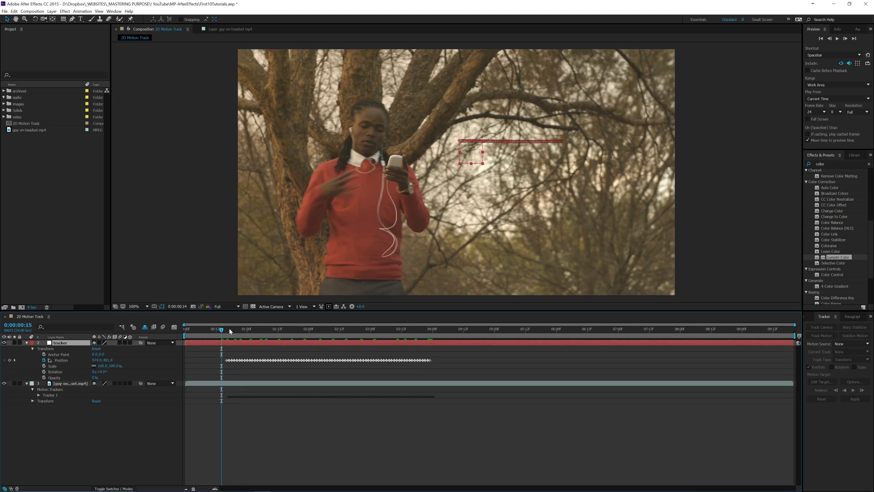
pyautogui.moveTo(222, 330); pyautogui.dragTo(258, 331)
pyautogui.press('space')
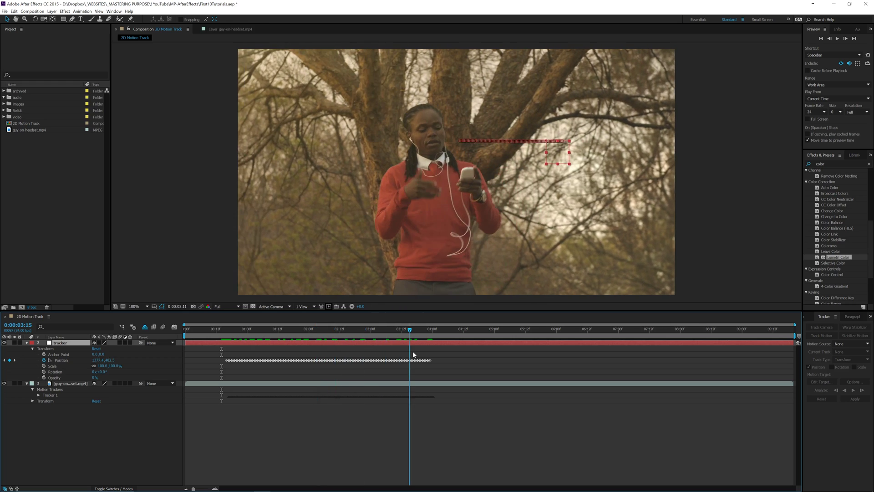
pyautogui.moveTo(352, 359); pyautogui.dragTo(223, 360)
pyautogui.click(113, 406)
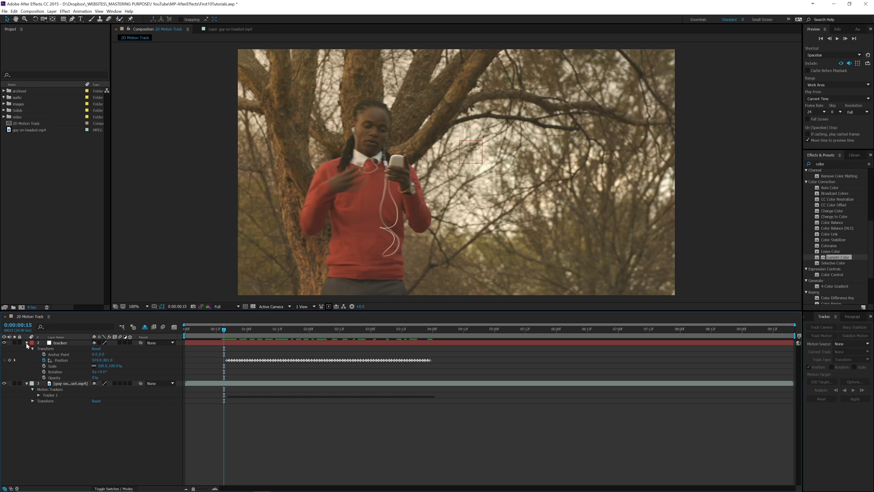
pyautogui.press('space')
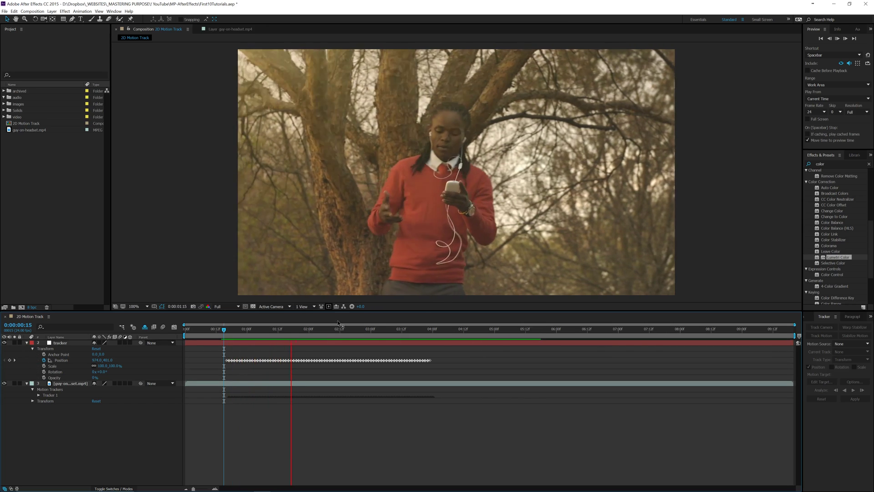
pyautogui.press('space')
pyautogui.press('space')
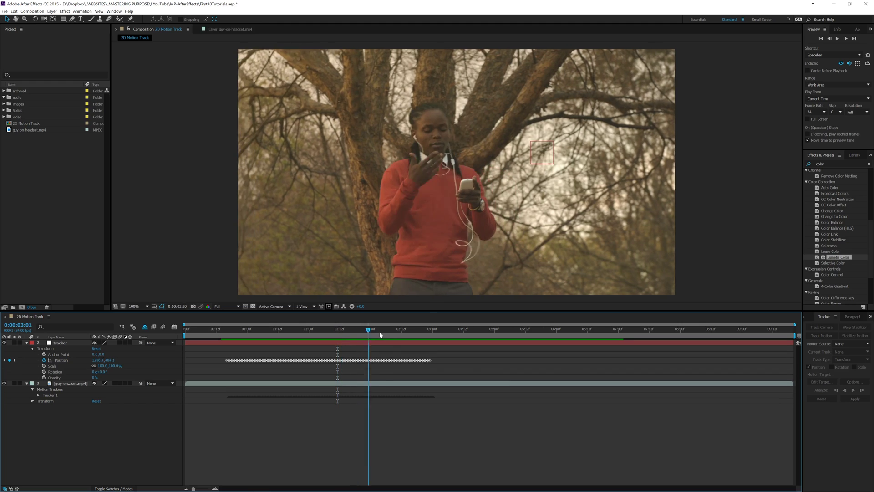
pyautogui.press('space')
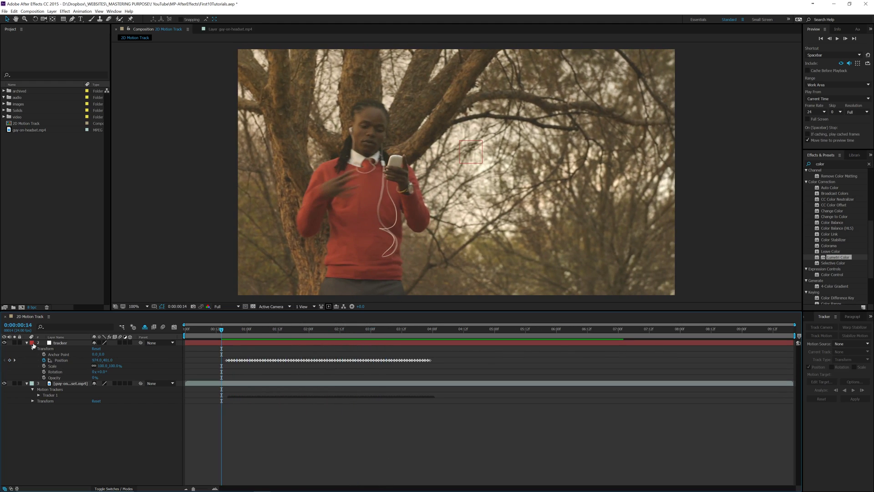
# Step: Unhide shy layers, make partner-tablet.mp4 visible, and drag it right over the tree branches
pyautogui.click(145, 327)
pyautogui.click(68, 343)
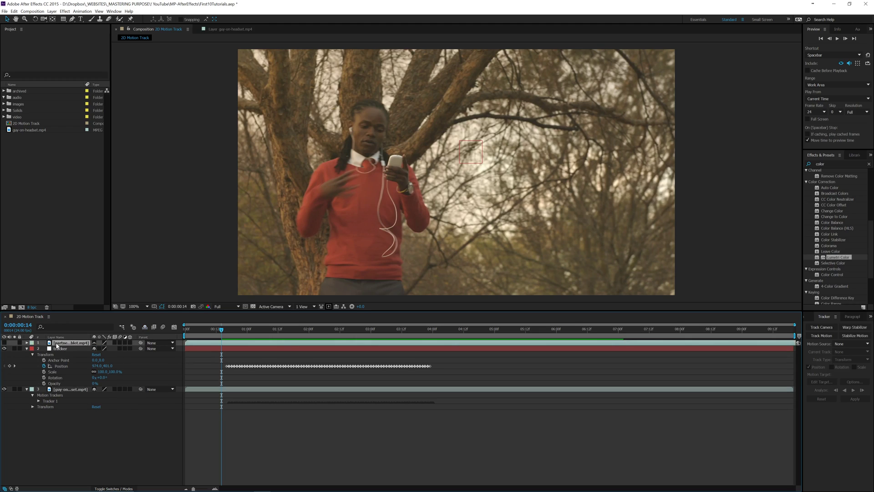
pyautogui.click(4, 343)
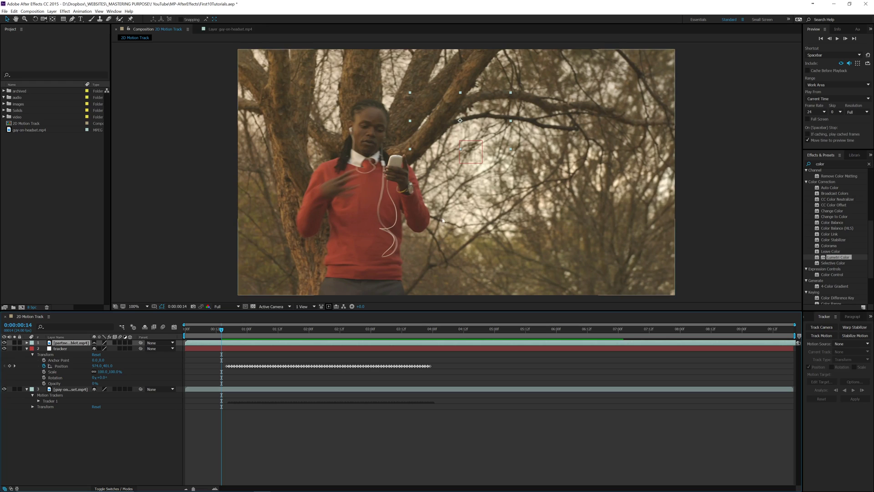
pyautogui.moveTo(449, 133); pyautogui.dragTo(522, 133)
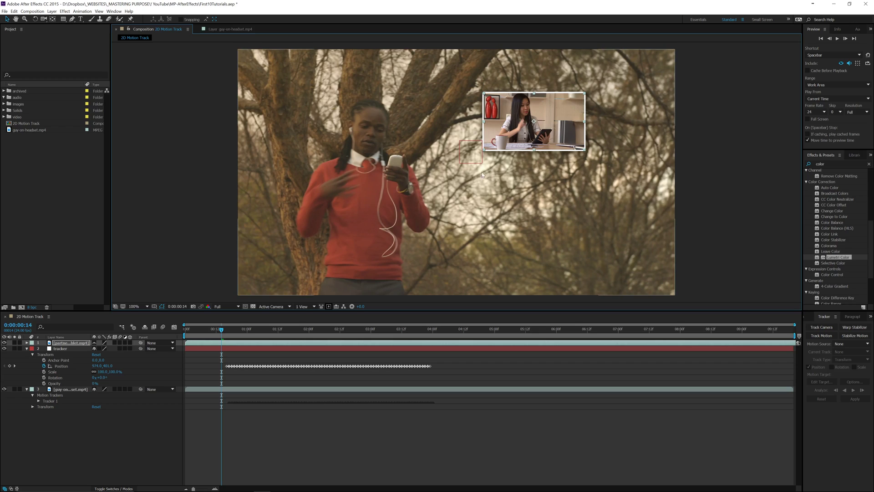
# Step: Expand the inset's Transform and Layer Styles, collapse Drop Shadow, and toggle the shadow off and on to compare
pyautogui.click(26, 349)
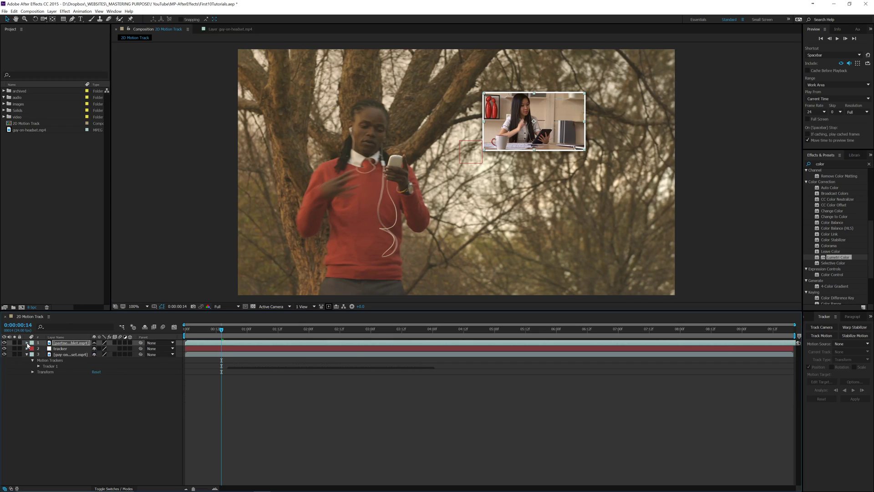
pyautogui.click(26, 342)
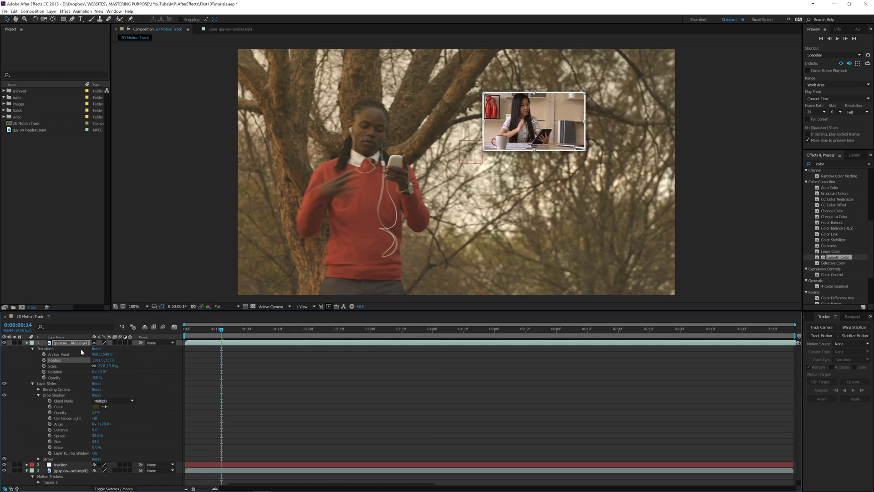
pyautogui.click(38, 395)
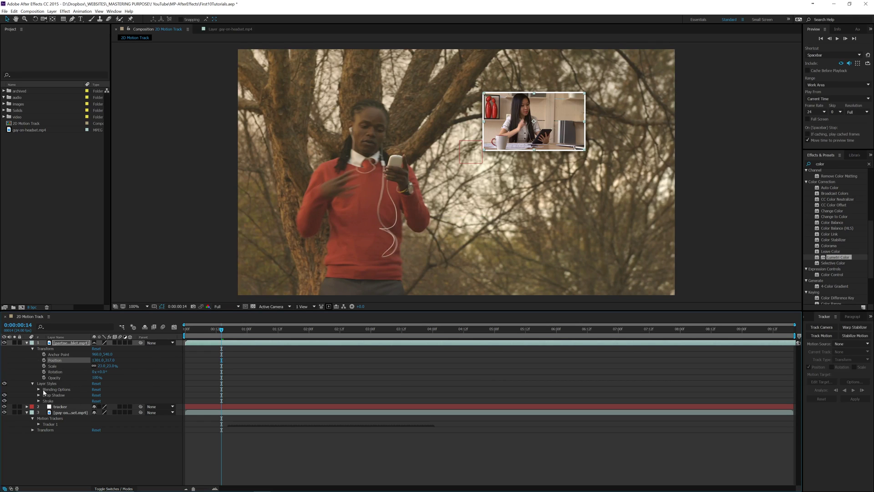
pyautogui.click(5, 395)
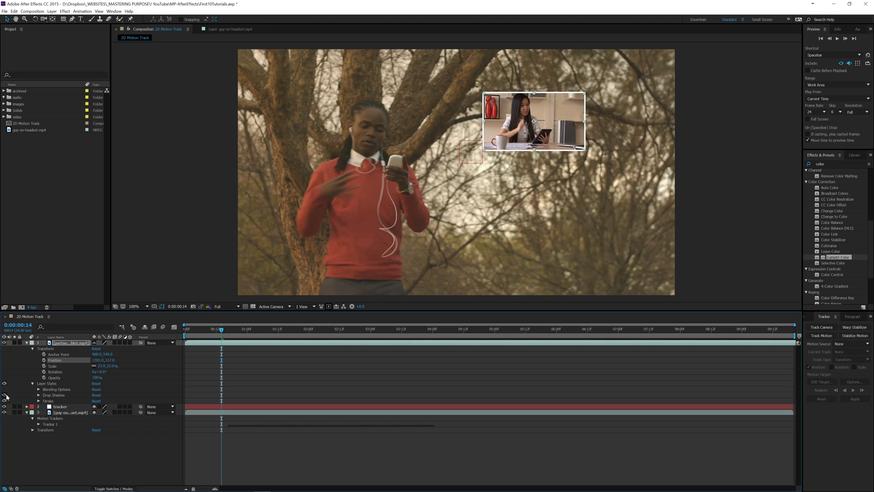
pyautogui.click(4, 395)
pyautogui.click(4, 395)
pyautogui.click(4, 395)
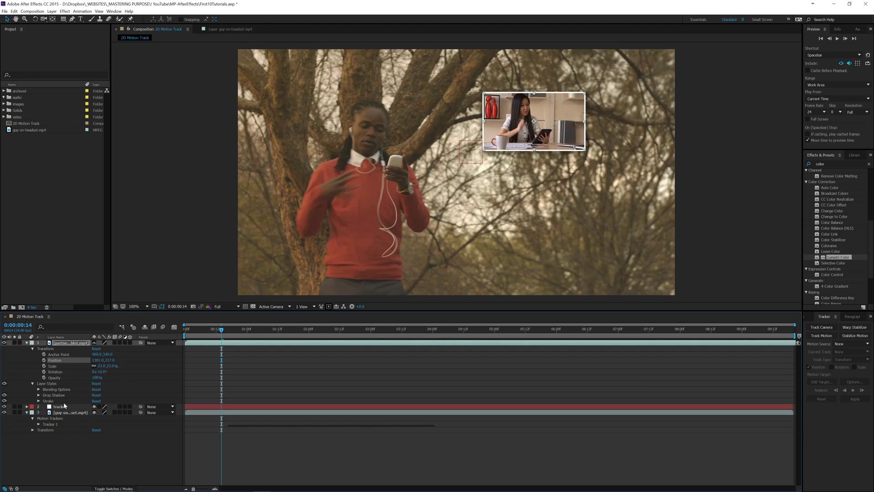
# Step: Nudge partner-tablet.mp4 left, parent it to the tracker null, and scrub to confirm it follows the tree
pyautogui.click(73, 342)
pyautogui.click(55, 360)
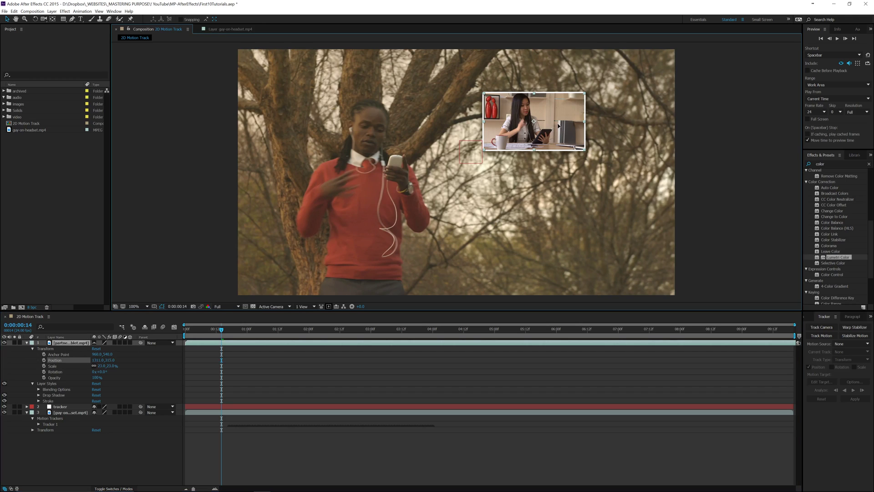
pyautogui.moveTo(564, 121); pyautogui.dragTo(547, 116)
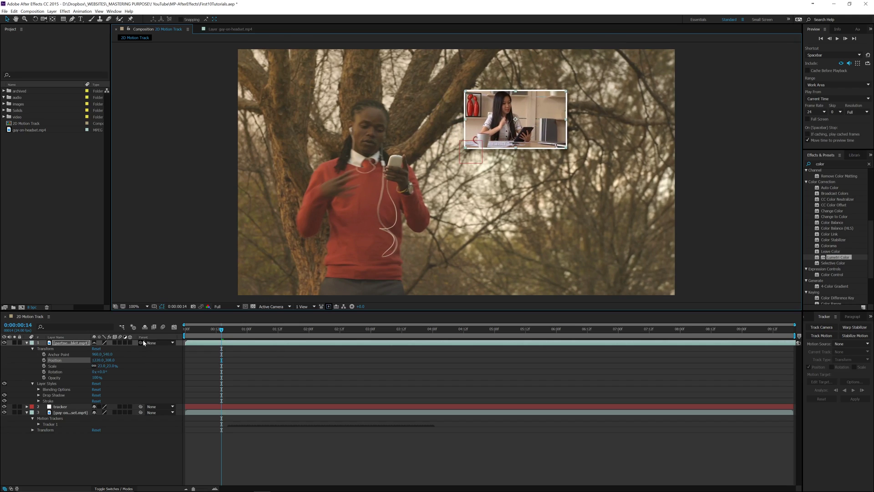
pyautogui.moveTo(143, 341); pyautogui.dragTo(63, 408)
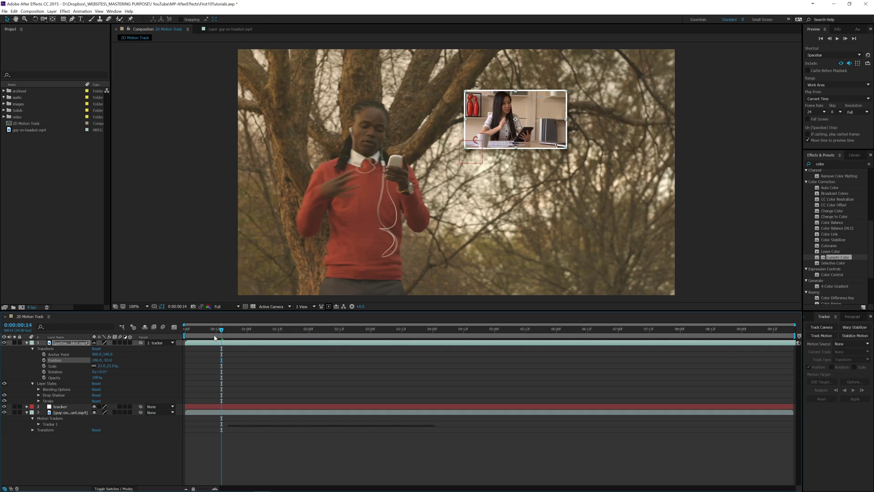
pyautogui.moveTo(214, 338); pyautogui.dragTo(231, 346)
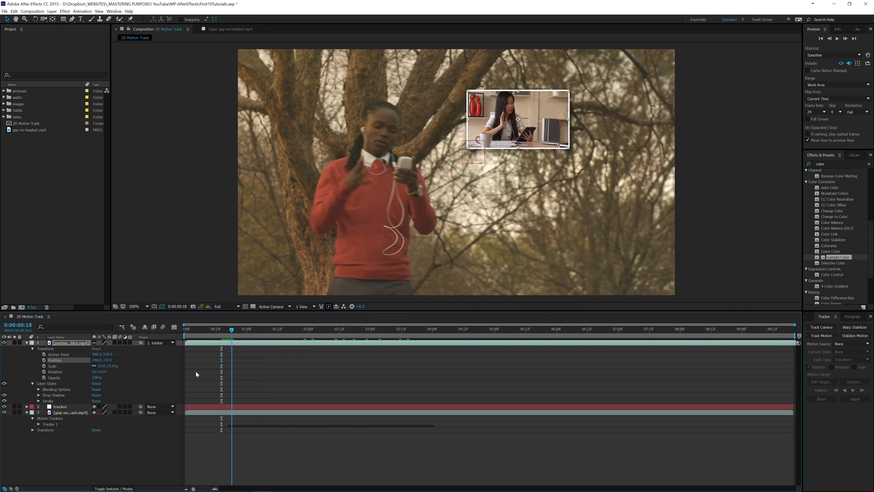
# Step: Analyze Track Point 1 backward to 0:00:00:00 on the headset footage and reapply it to the tracker null
pyautogui.click(41, 413)
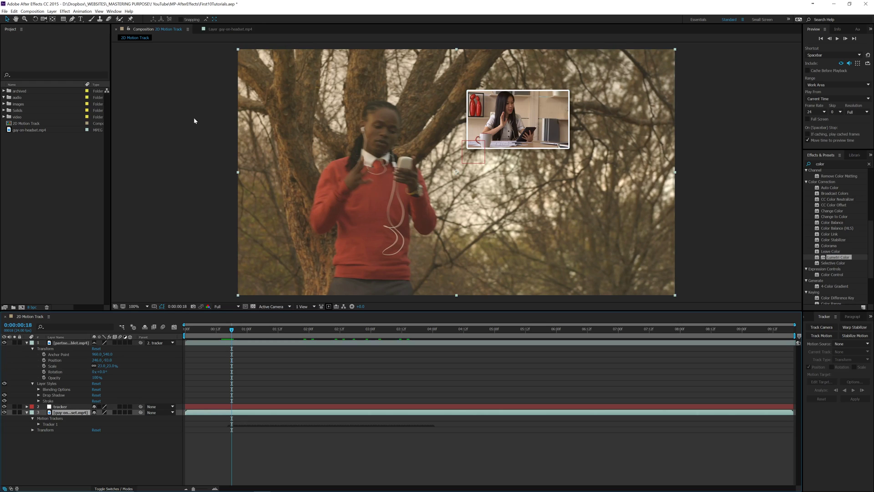
pyautogui.click(222, 30)
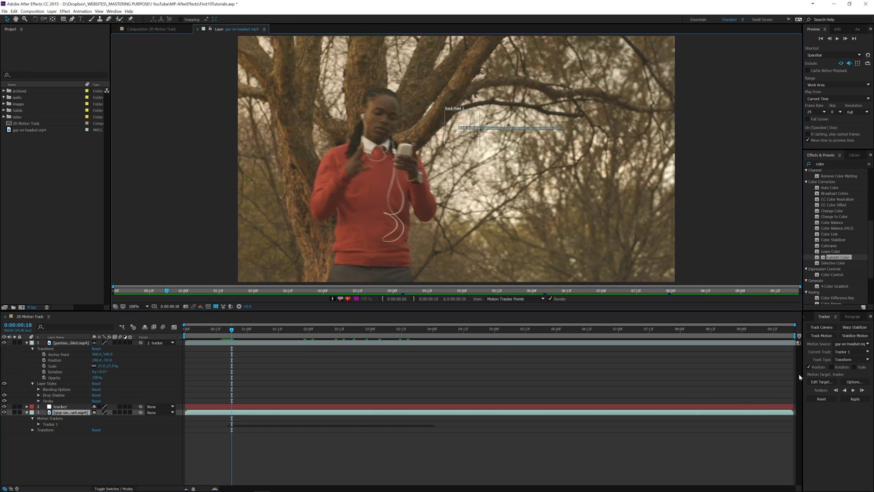
pyautogui.click(846, 390)
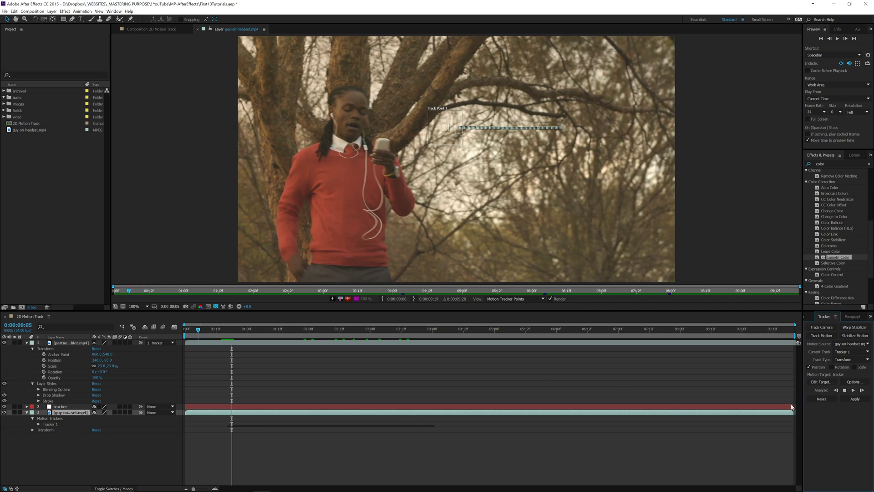
pyautogui.click(856, 402)
pyautogui.click(455, 251)
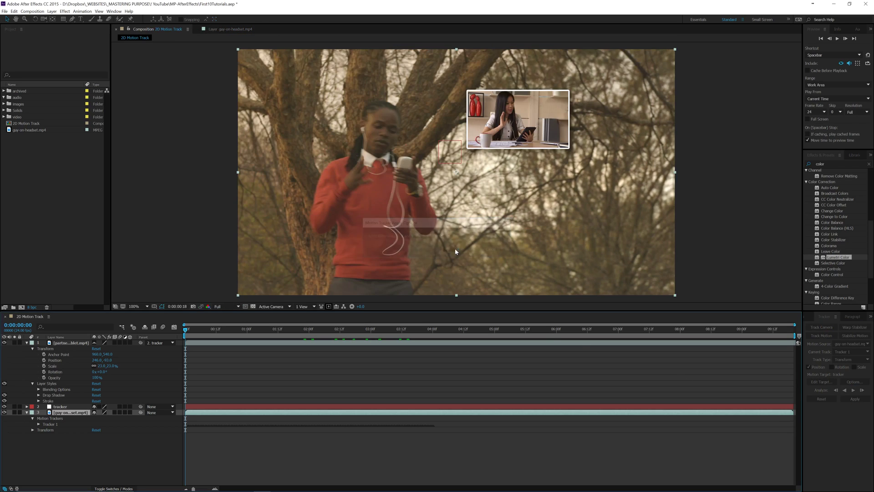
# Step: Scrub near the start to check tracking, then increase partner-tablet.mp4's Scale to enlarge the inset
pyautogui.click(194, 330)
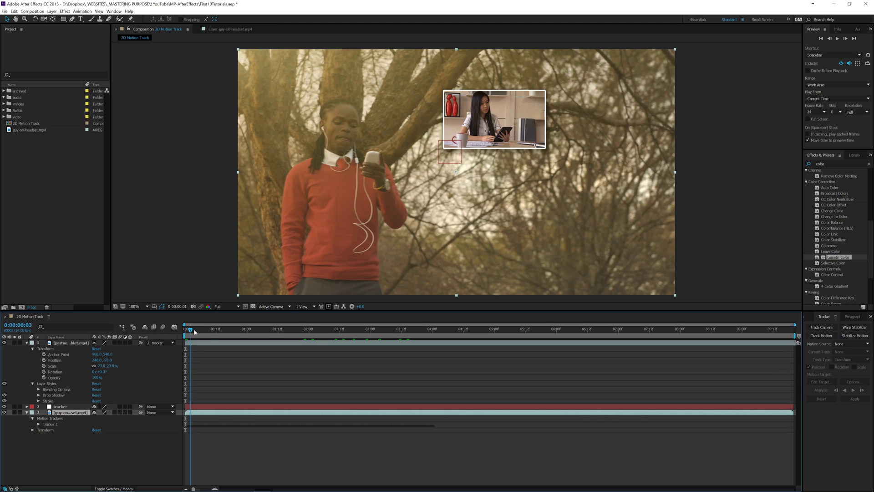
pyautogui.moveTo(194, 331)
pyautogui.mouseDown()
pyautogui.moveTo(418, 336)
pyautogui.moveTo(186, 333)
pyautogui.mouseUp()
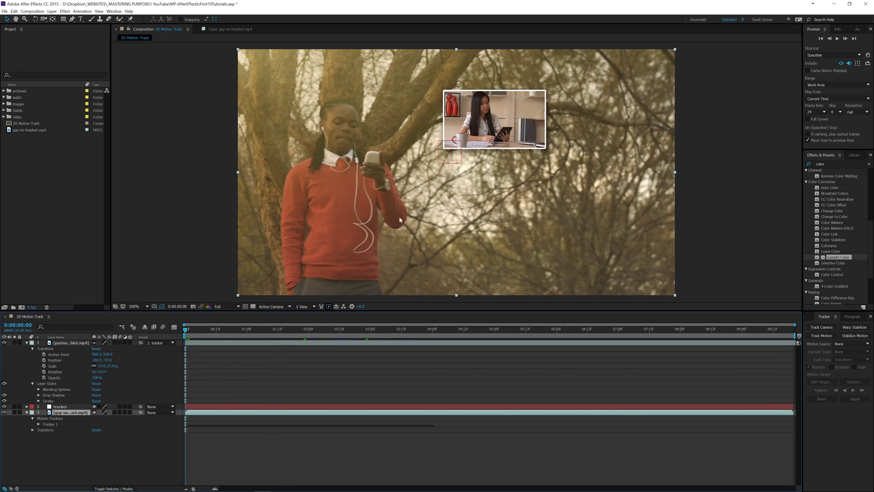
pyautogui.click(64, 343)
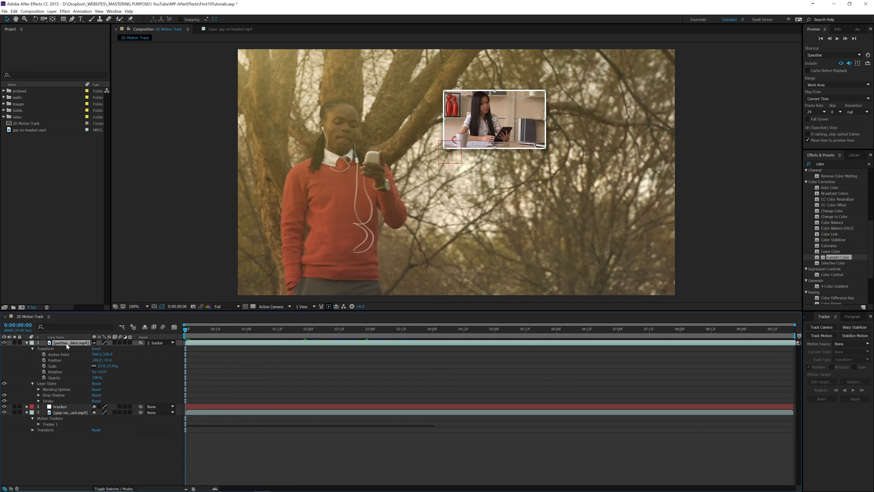
pyautogui.press('s')
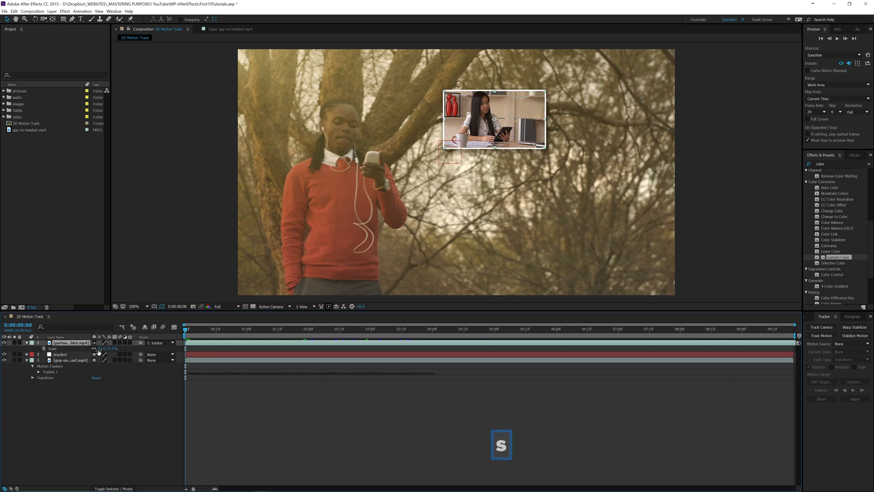
pyautogui.moveTo(96, 349)
pyautogui.mouseDown()
pyautogui.moveTo(110, 349)
pyautogui.moveTo(105, 354)
pyautogui.mouseUp()
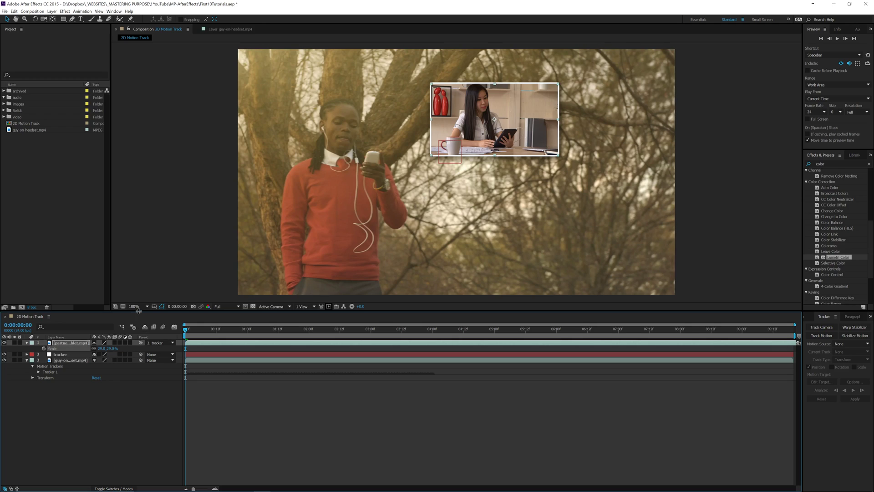
pyautogui.press('space')
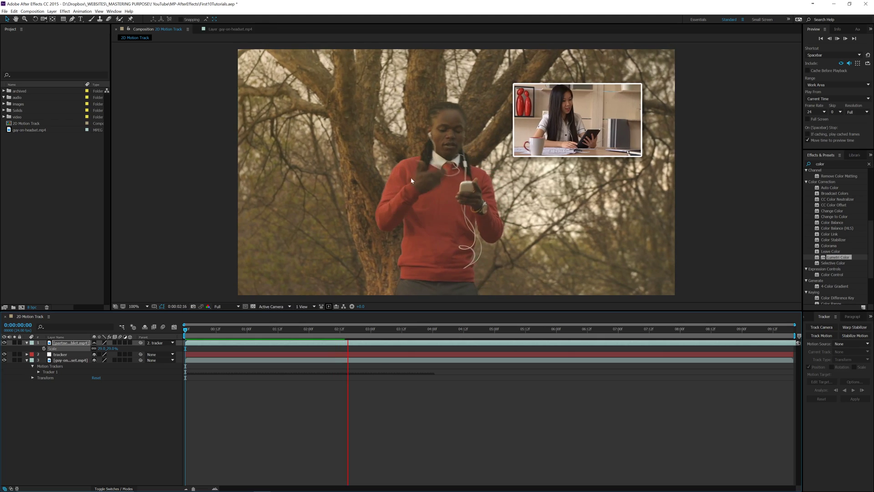
pyautogui.press('space')
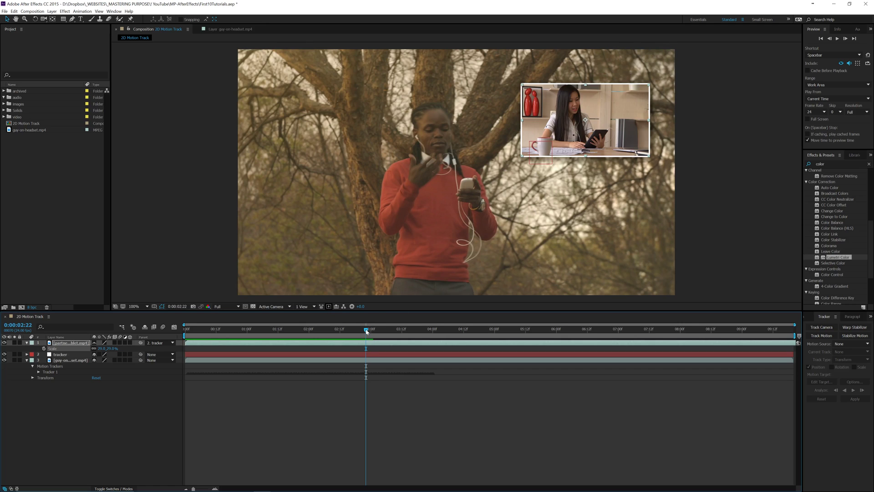
pyautogui.moveTo(367, 330); pyautogui.dragTo(248, 341)
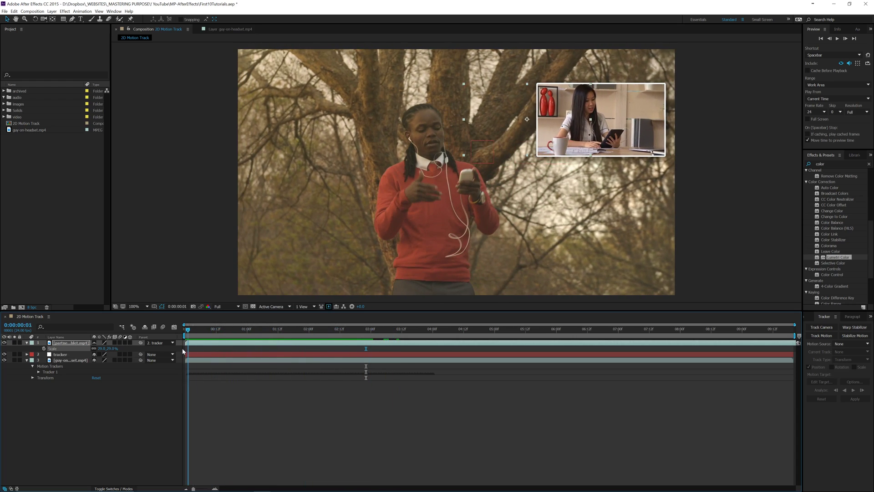
pyautogui.press('Home')
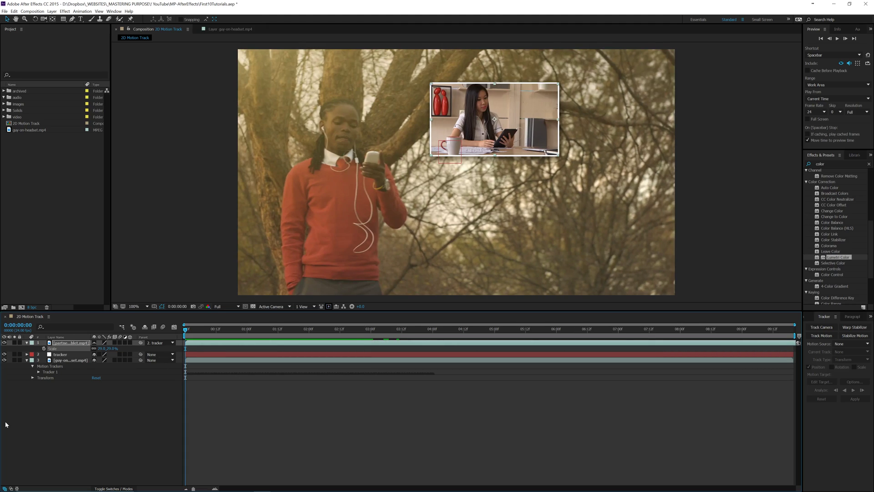